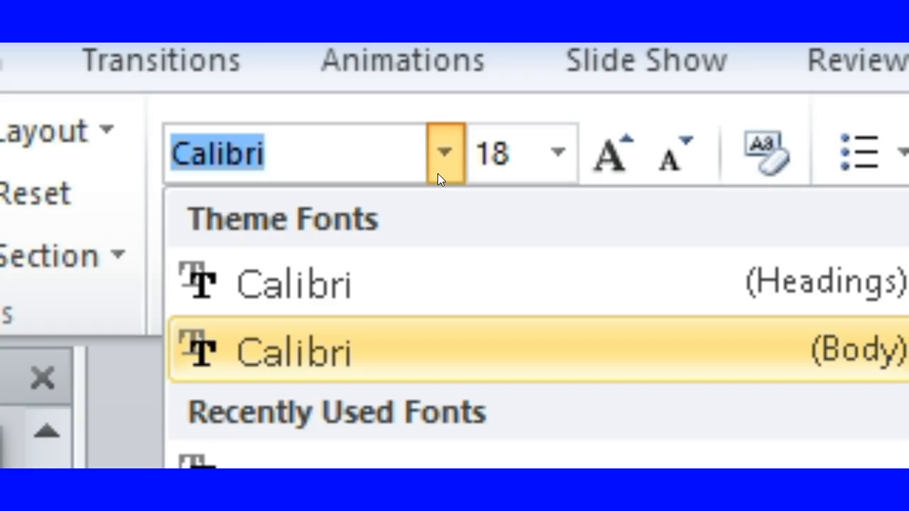
{"action": "left_click", "coordinate": [437, 173]}
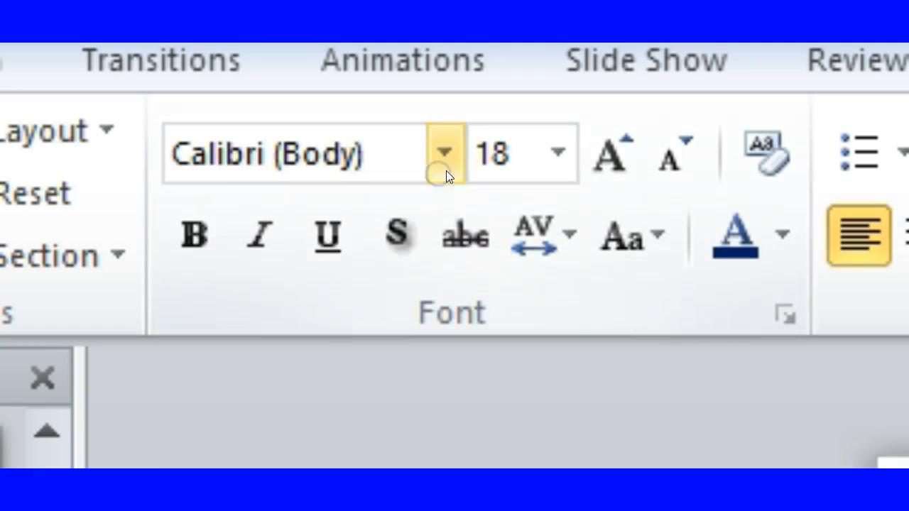
{"action": "left_click", "coordinate": [501, 152]}
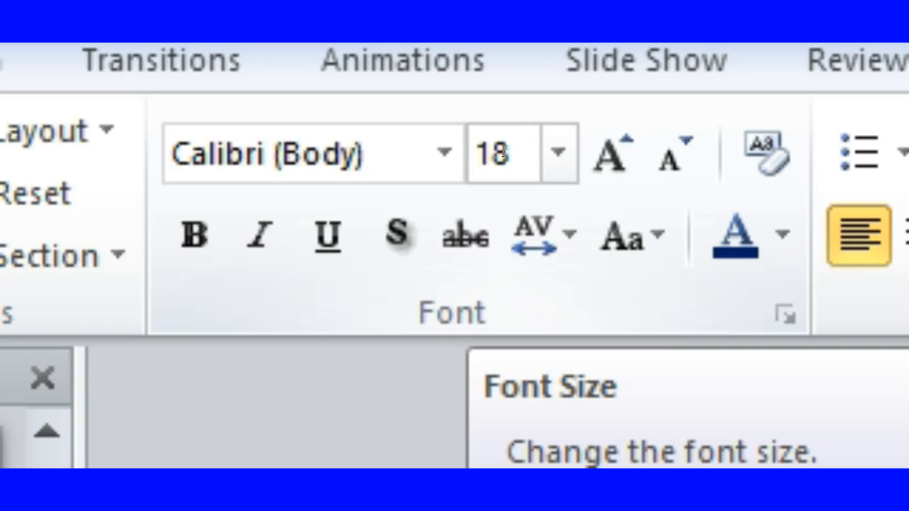
{"action": "left_click", "coordinate": [545, 151]}
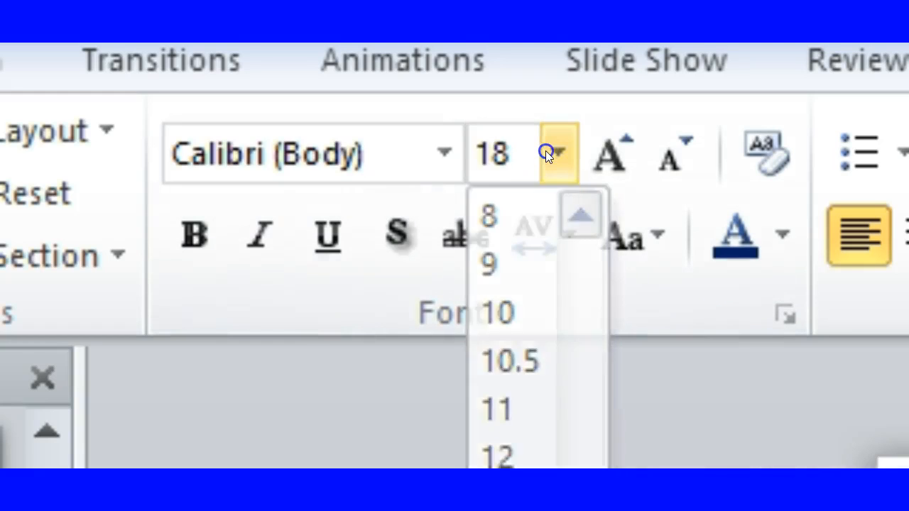
{"action": "left_click", "coordinate": [545, 151]}
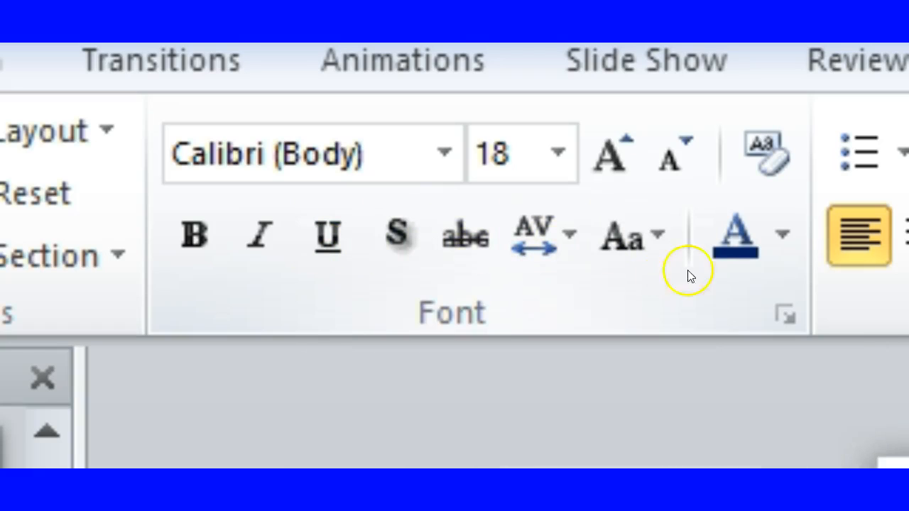
{"action": "left_click", "coordinate": [779, 234]}
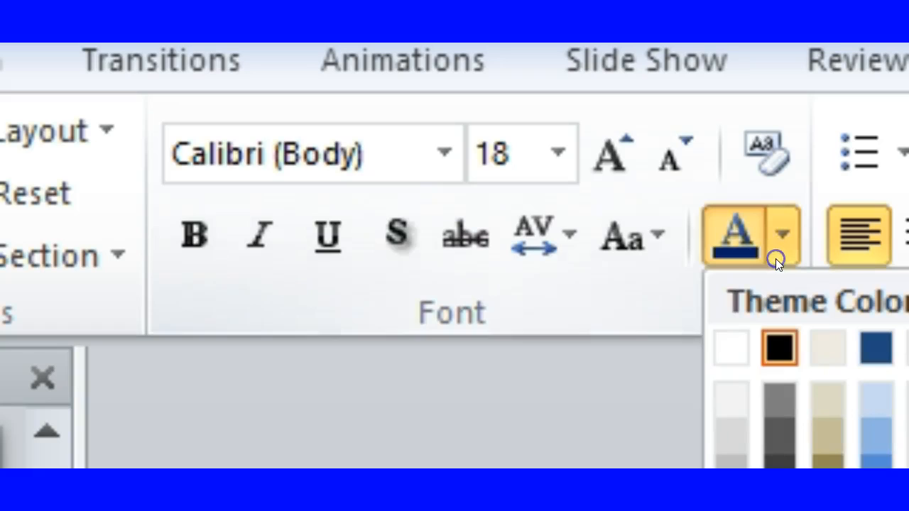
{"action": "left_click", "coordinate": [779, 235]}
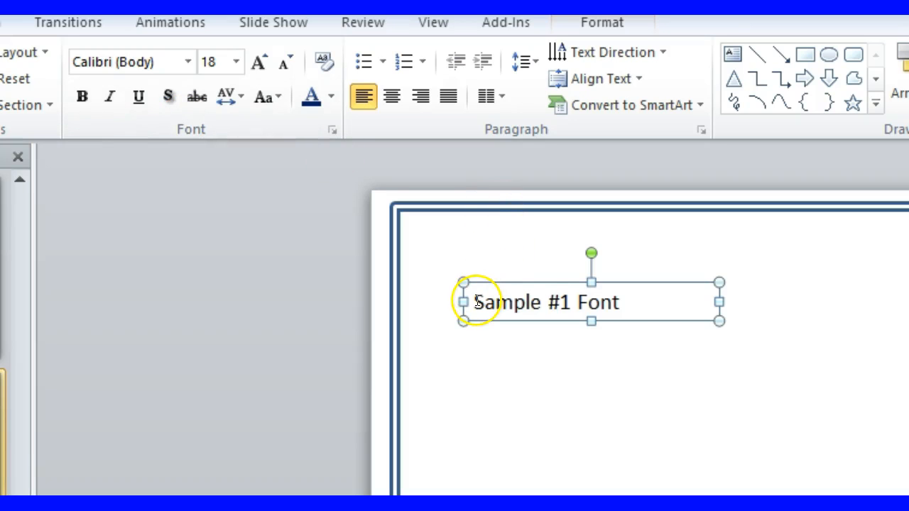
Step: Set the "Sample #1 Font" text to Aldhabi at size 72 and widen its text box to fit one line
{"action": "left_click_drag", "start_coordinate": [473, 302], "coordinate": [594, 274]}
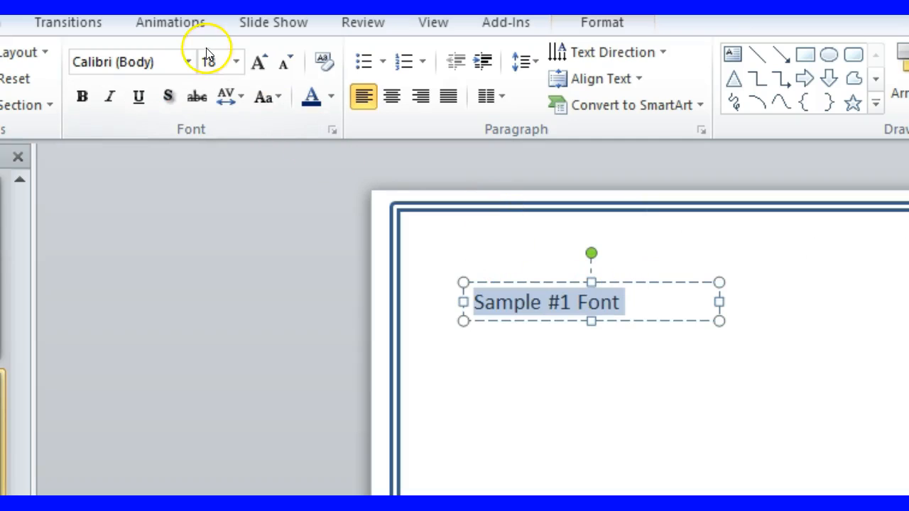
{"action": "left_click", "coordinate": [189, 63]}
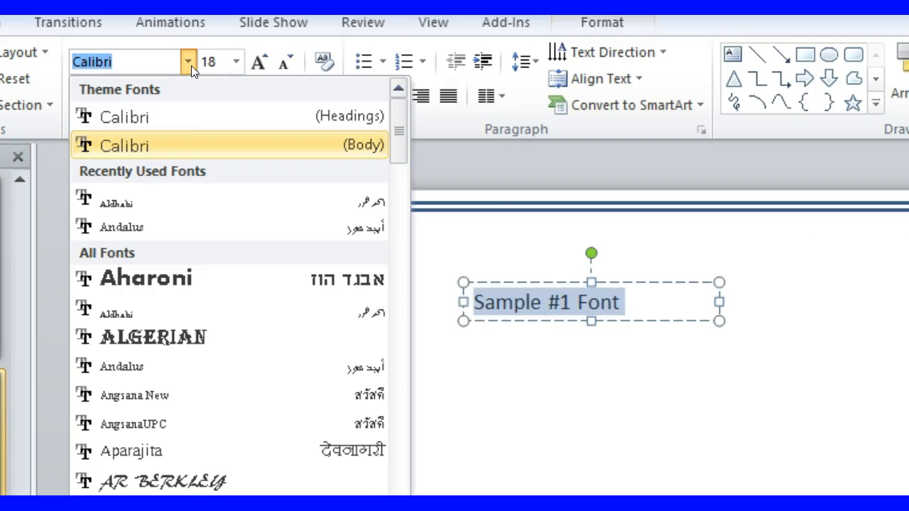
{"action": "left_click", "coordinate": [158, 317]}
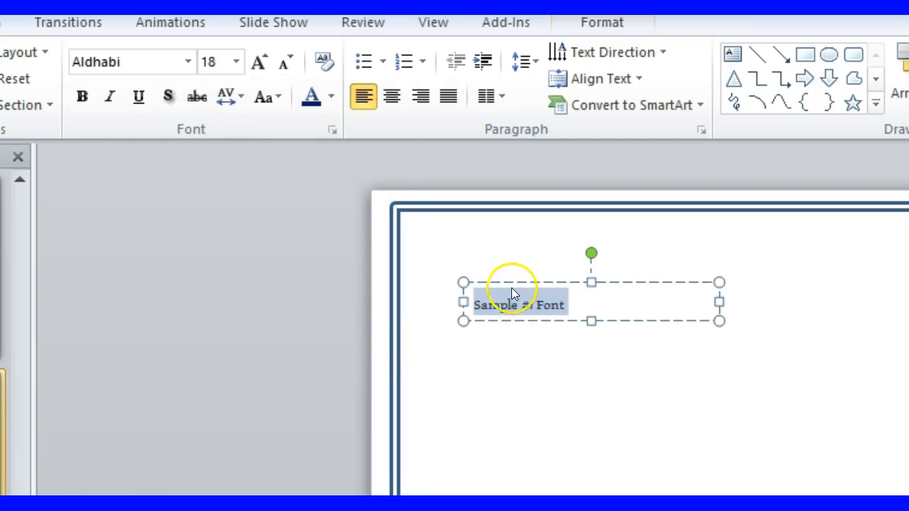
{"action": "left_click", "coordinate": [236, 67]}
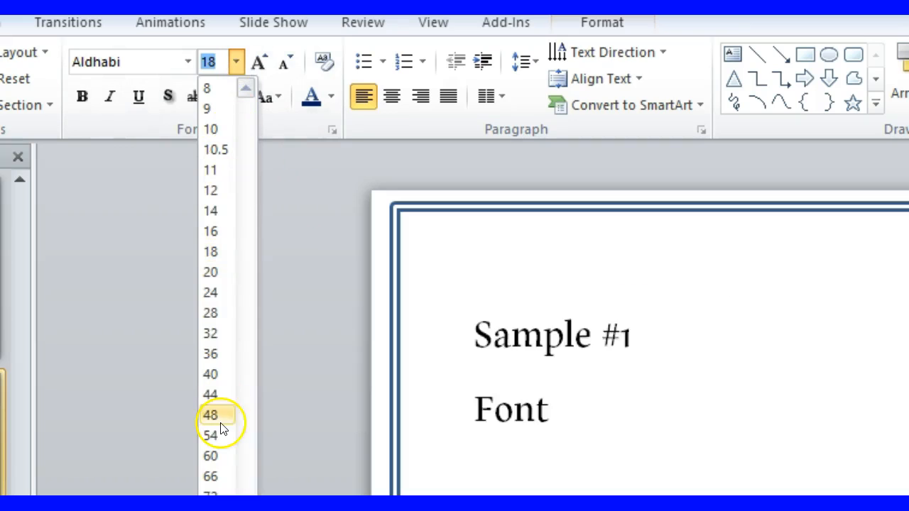
{"action": "left_click", "coordinate": [210, 493]}
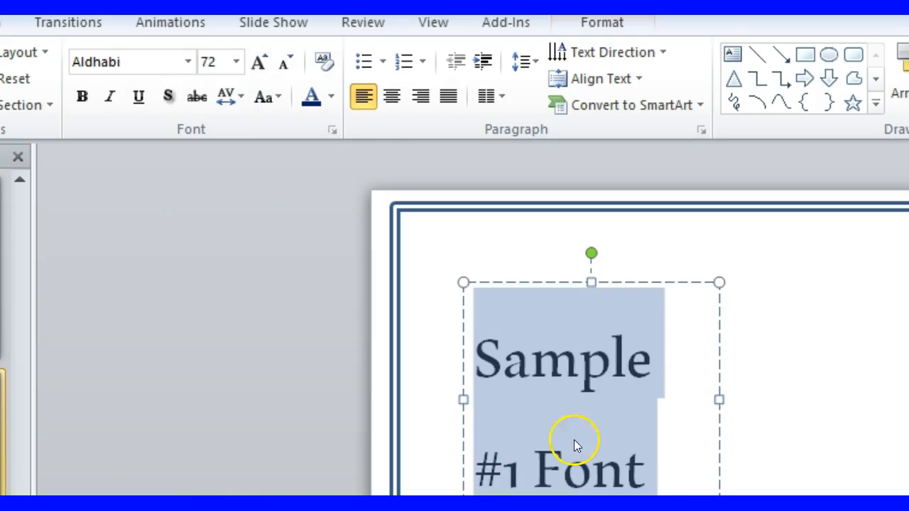
{"action": "left_click_drag", "start_coordinate": [718, 399], "coordinate": [893, 384]}
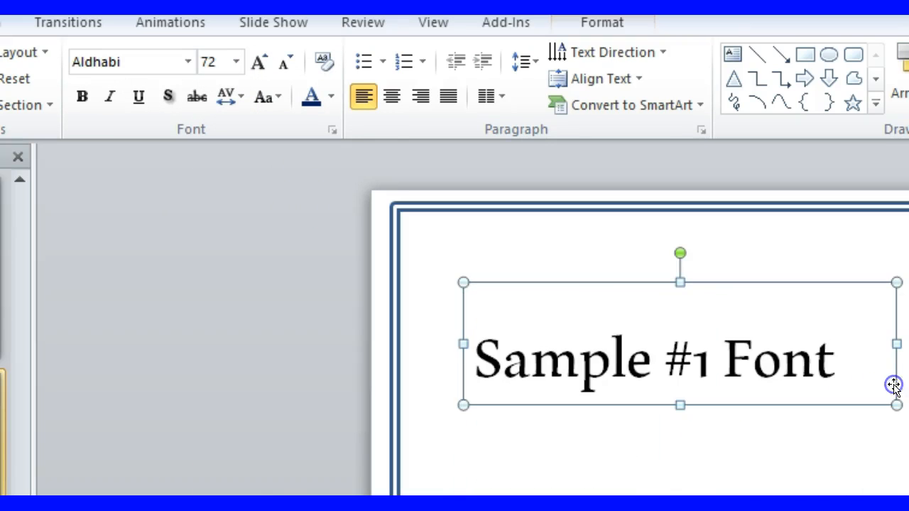
Step: Make the "Sample #1 Font" text bold and colour it bright blue from the extended standard colour palette
{"action": "triple_click", "coordinate": [835, 368]}
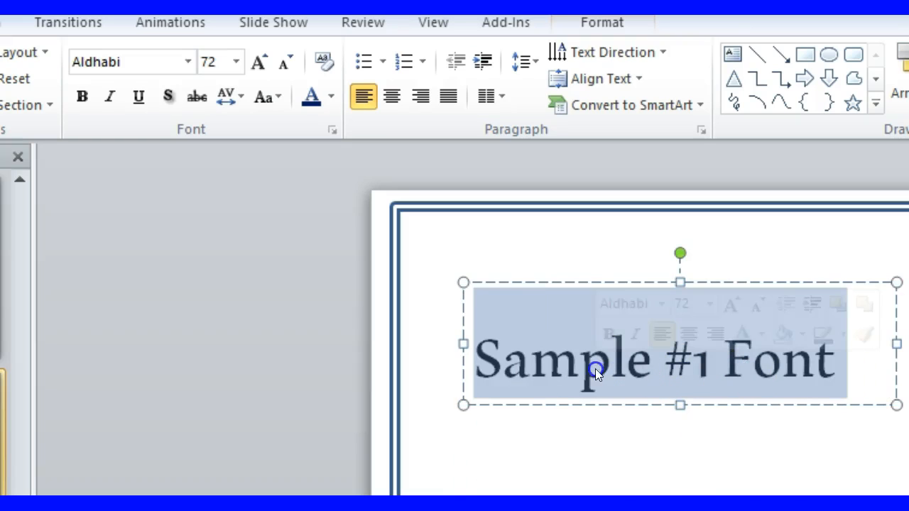
{"action": "left_click", "coordinate": [82, 98]}
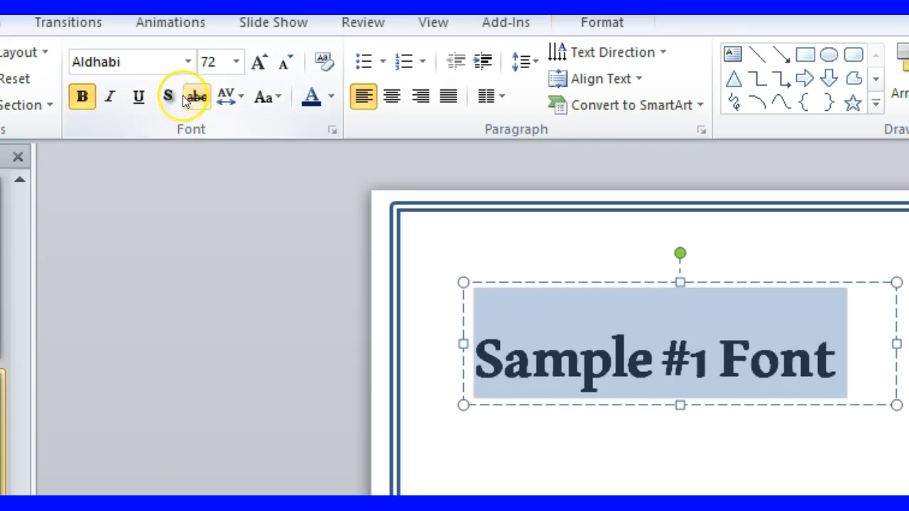
{"action": "left_click", "coordinate": [329, 100]}
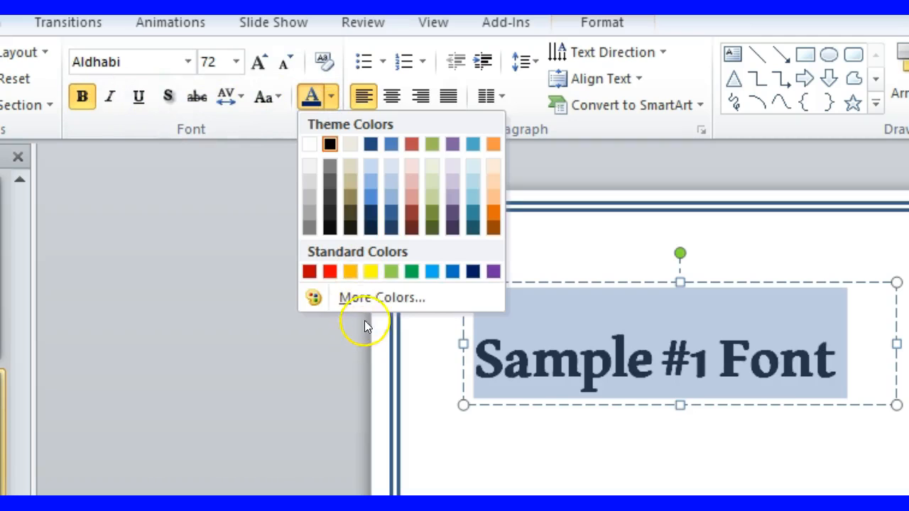
{"action": "left_click", "coordinate": [374, 299]}
{"action": "left_click_drag", "start_coordinate": [268, 360], "coordinate": [166, 134]}
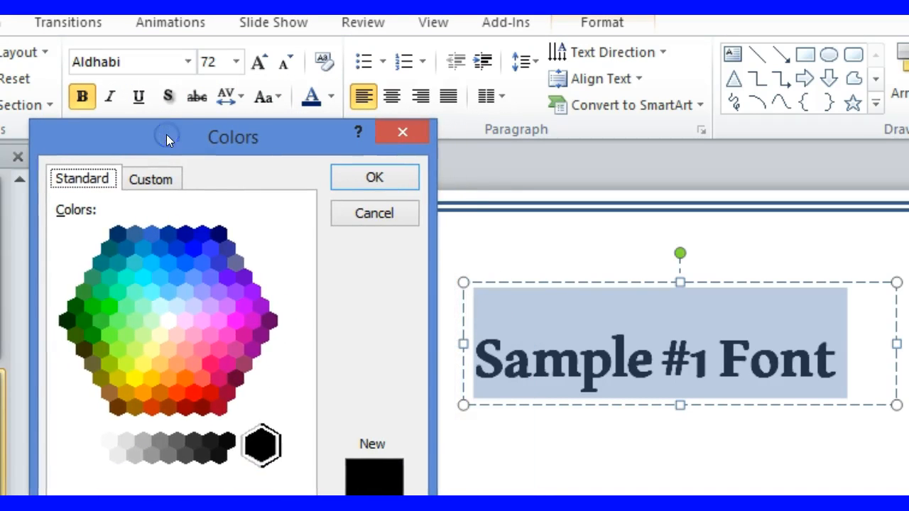
{"action": "left_click", "coordinate": [192, 248]}
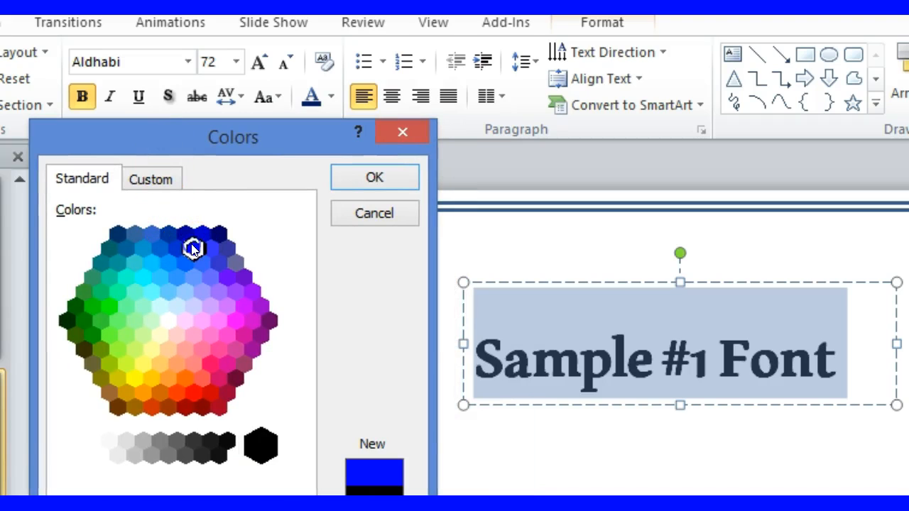
{"action": "left_click", "coordinate": [367, 173]}
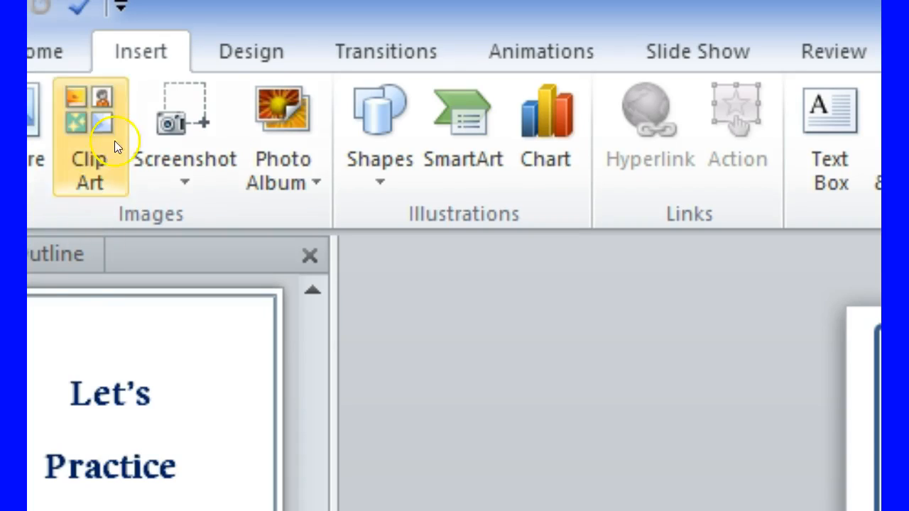
Step: Insert a text box reading "Sample #2 Font" on the blank slide and select its text for formatting
{"action": "left_click", "coordinate": [139, 56]}
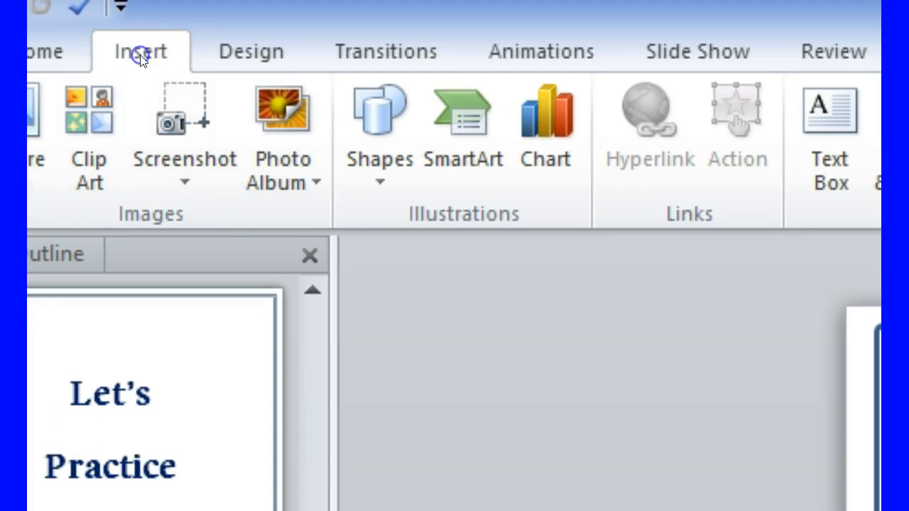
{"action": "left_click", "coordinate": [820, 189]}
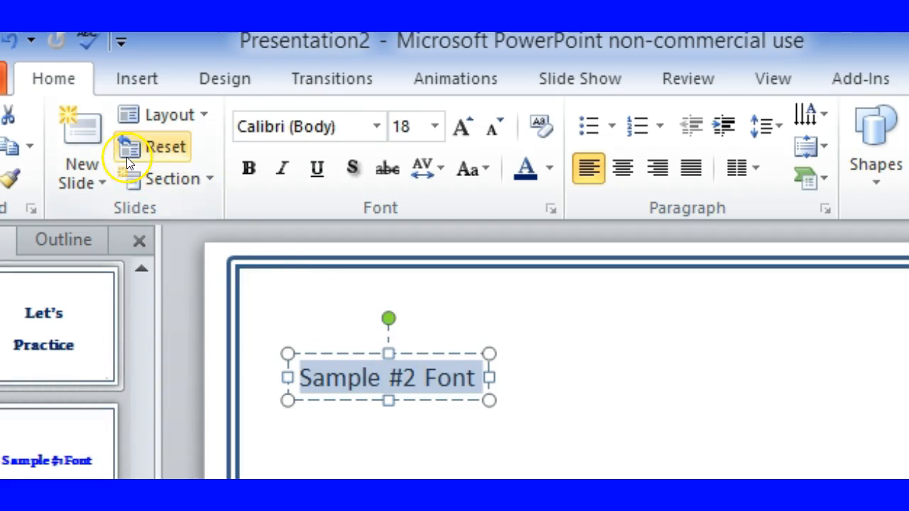
{"action": "left_click", "coordinate": [68, 86]}
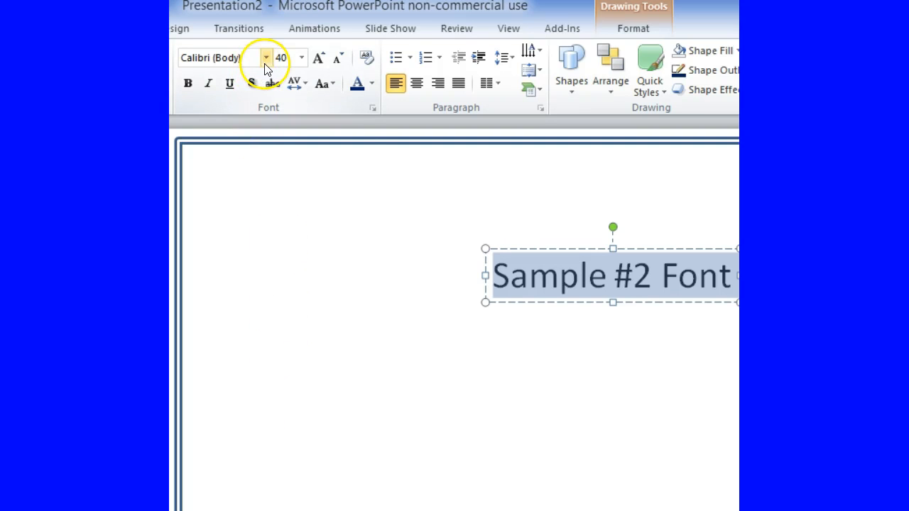
Step: Try Aharoni on the "Sample #2 Font" text, and settle on the AR BONNIE font
{"action": "left_click", "coordinate": [265, 63]}
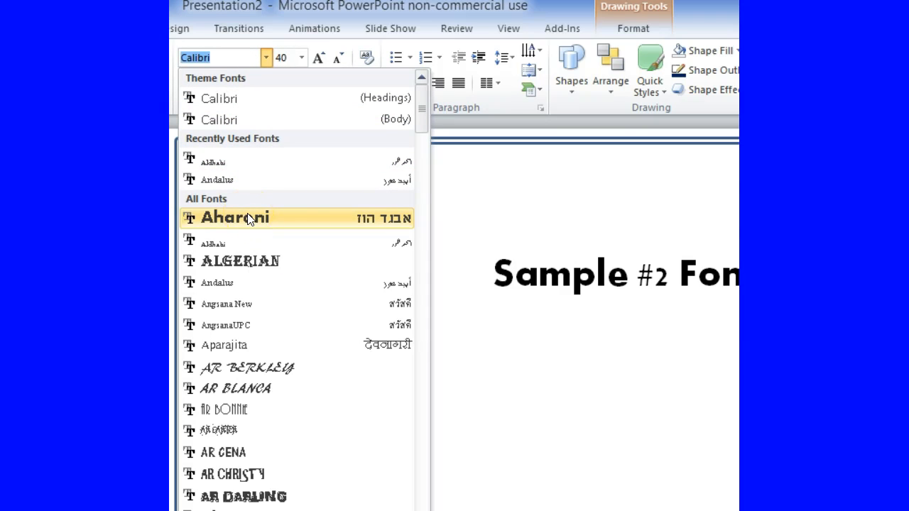
{"action": "left_click", "coordinate": [482, 284]}
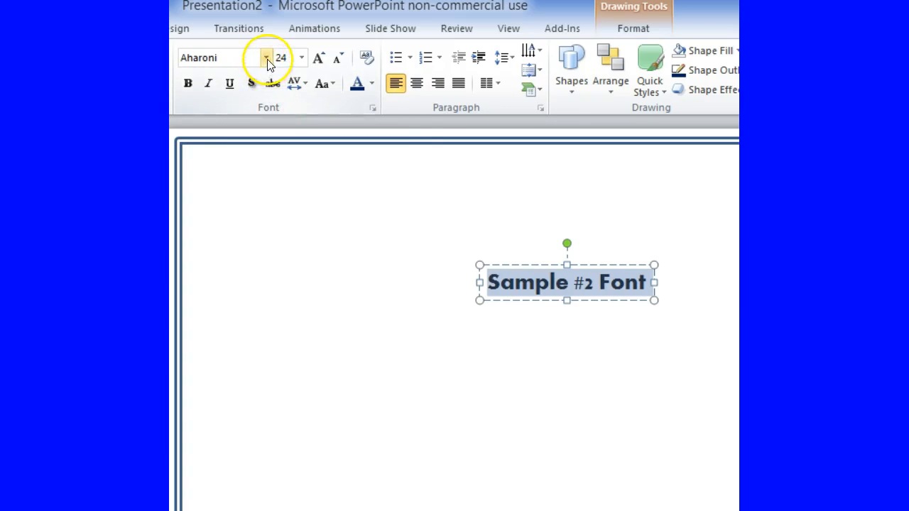
{"action": "left_click", "coordinate": [265, 57]}
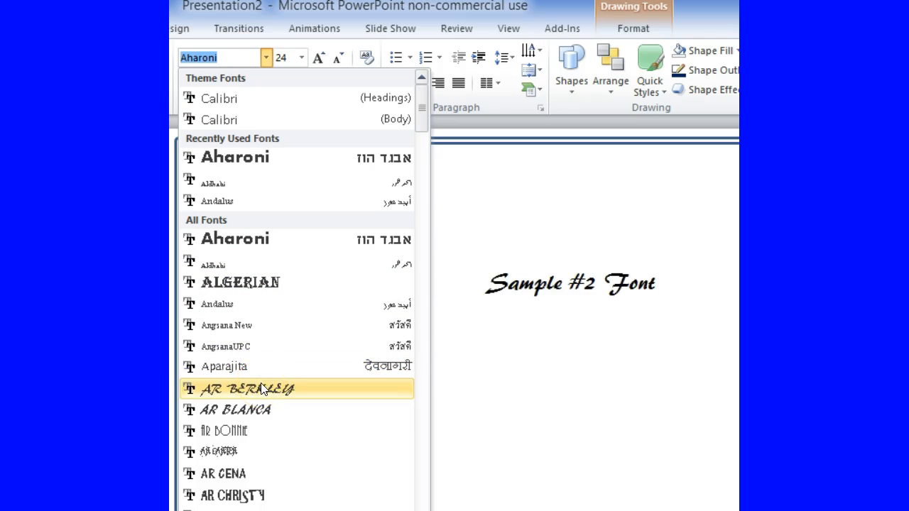
{"action": "left_click", "coordinate": [262, 416]}
{"action": "left_click", "coordinate": [274, 430]}
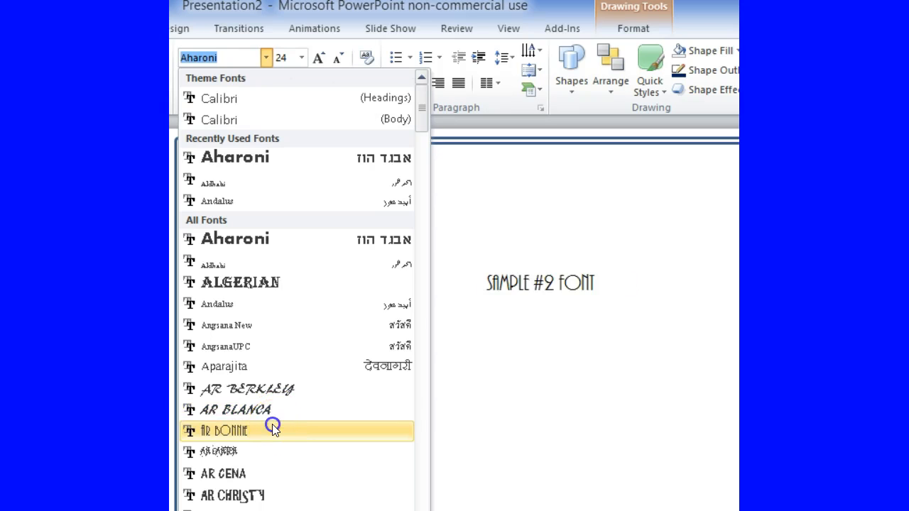
Step: Make the "Sample #2 Font" text bold at size 88 and move its box toward the slide's upper left
{"action": "left_click", "coordinate": [189, 84]}
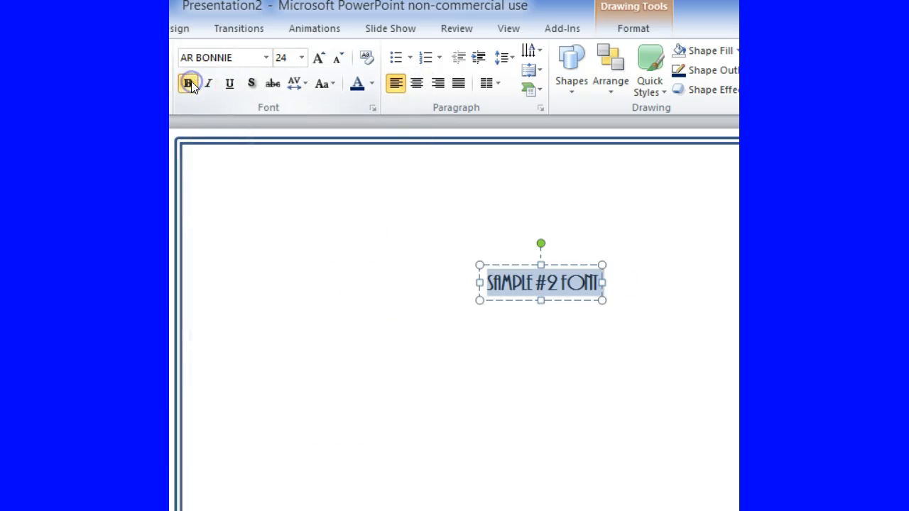
{"action": "left_click", "coordinate": [302, 58]}
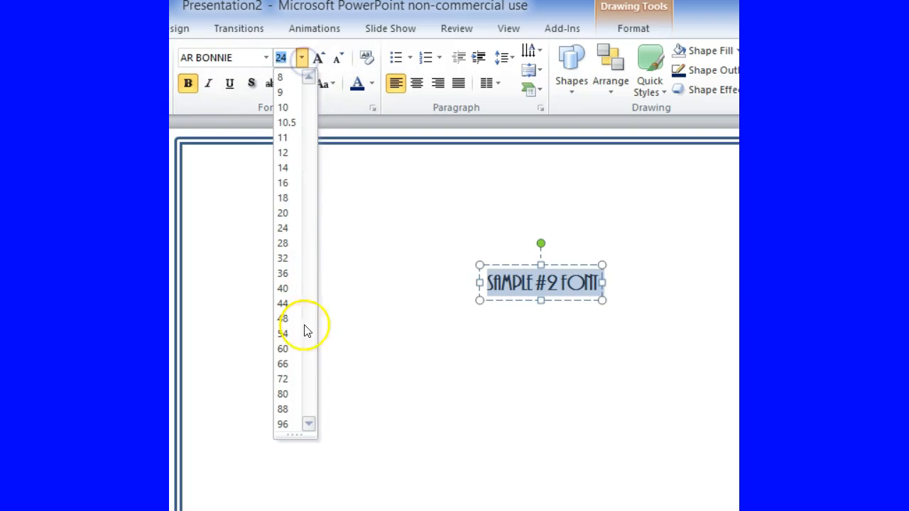
{"action": "left_click", "coordinate": [292, 410]}
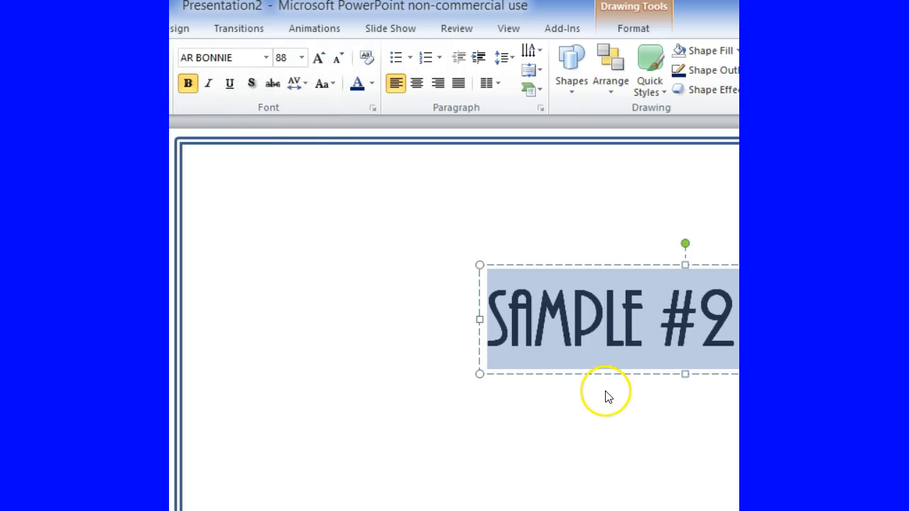
{"action": "left_click_drag", "start_coordinate": [608, 374], "coordinate": [364, 345]}
Step: Format the "Sample #2 Font" text as italic, underlined and standard green, and shift its box slightly down and to the right
{"action": "left_click_drag", "start_coordinate": [263, 294], "coordinate": [595, 289]}
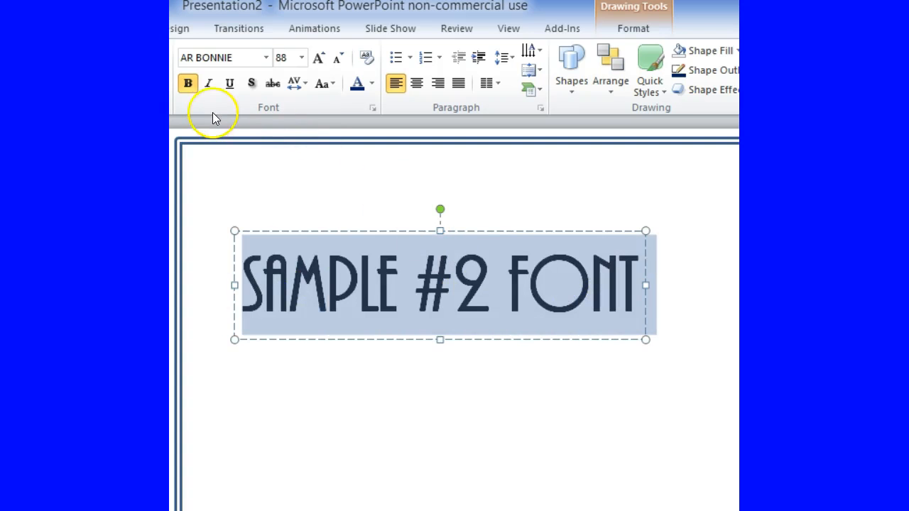
{"action": "left_click", "coordinate": [211, 88]}
{"action": "left_click", "coordinate": [228, 85]}
{"action": "left_click", "coordinate": [368, 88]}
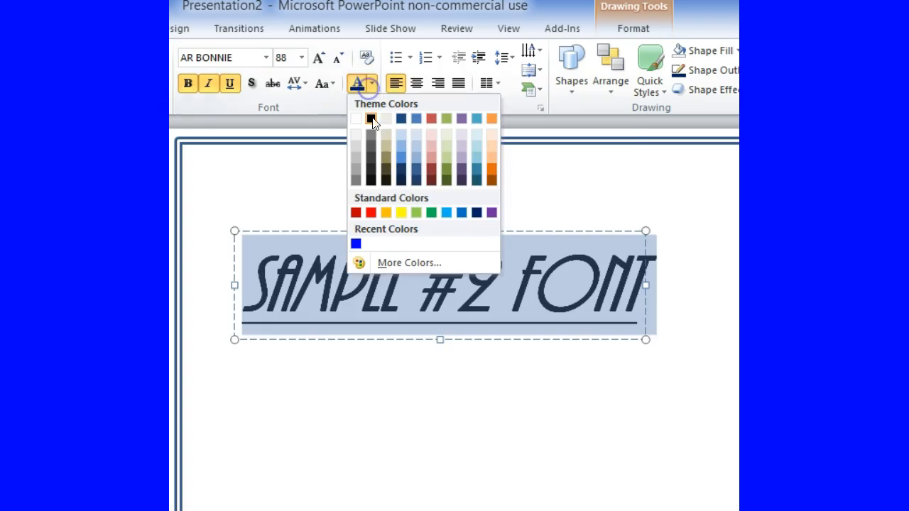
{"action": "left_click", "coordinate": [430, 213]}
{"action": "left_click", "coordinate": [473, 405]}
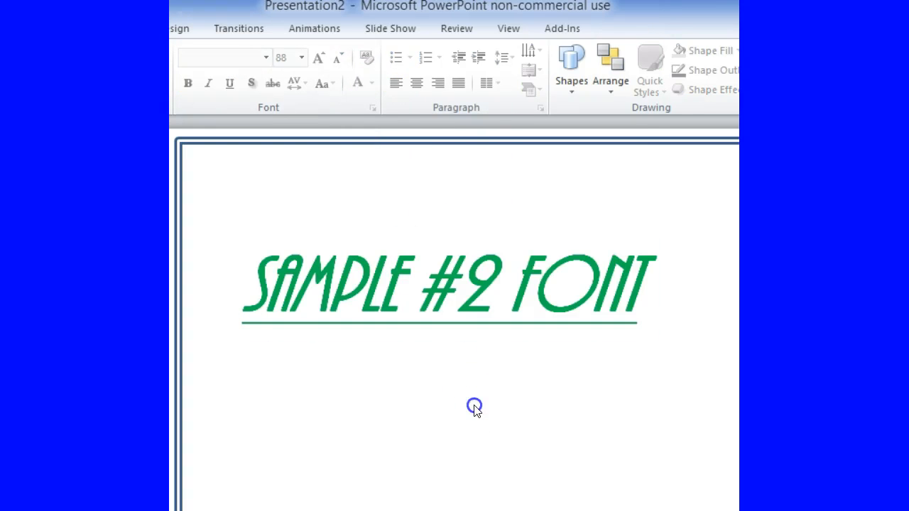
{"action": "left_click", "coordinate": [492, 340]}
{"action": "left_click_drag", "start_coordinate": [492, 340], "coordinate": [516, 373]}
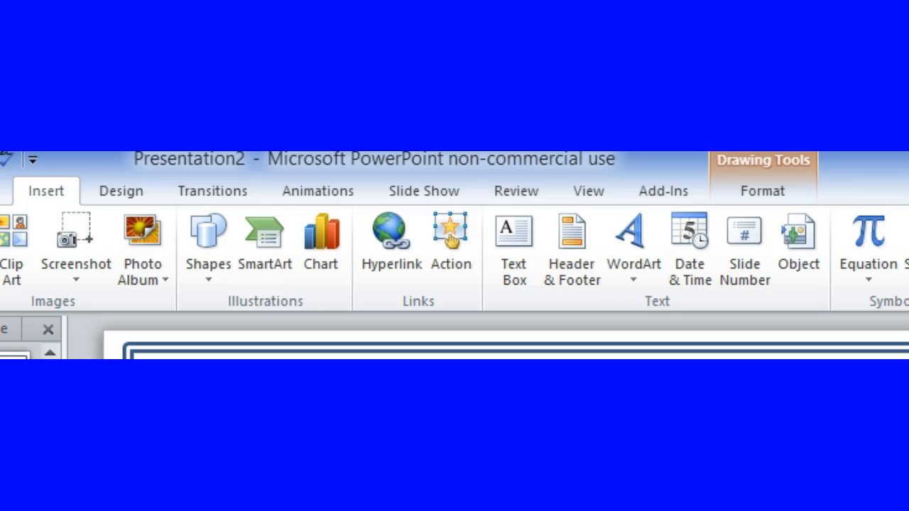
Step: Insert a WordArt object in the light blue reflected style and move it up and to the right on the slide
{"action": "left_click", "coordinate": [47, 199]}
{"action": "left_click", "coordinate": [616, 271]}
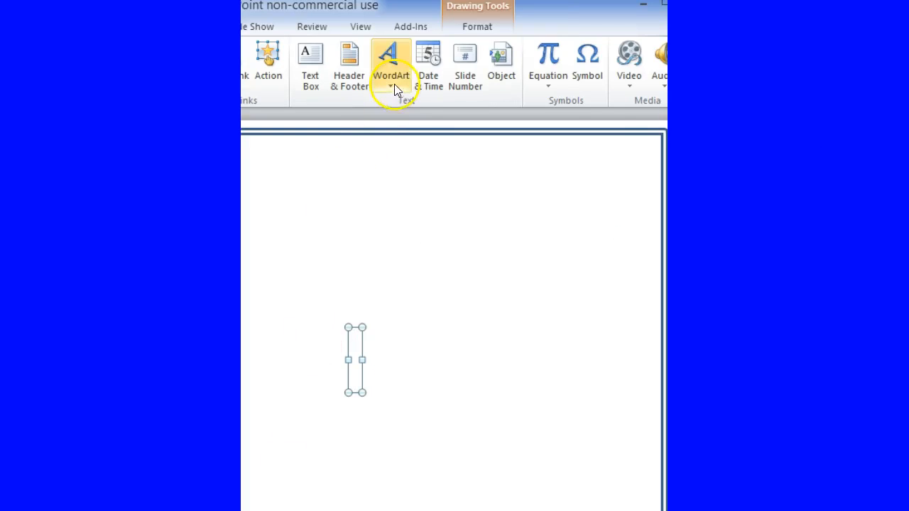
{"action": "left_click", "coordinate": [396, 82]}
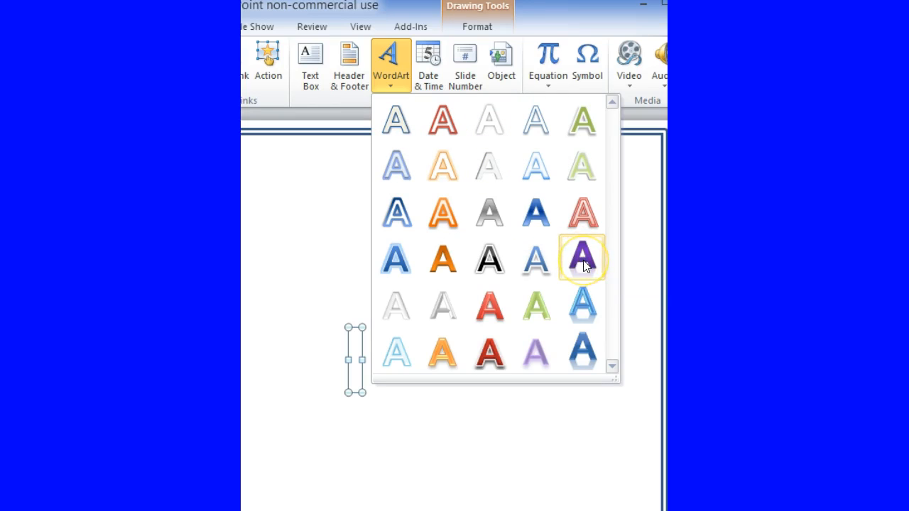
{"action": "left_click", "coordinate": [583, 312]}
{"action": "left_click", "coordinate": [474, 328]}
{"action": "left_click_drag", "start_coordinate": [474, 328], "coordinate": [584, 279]}
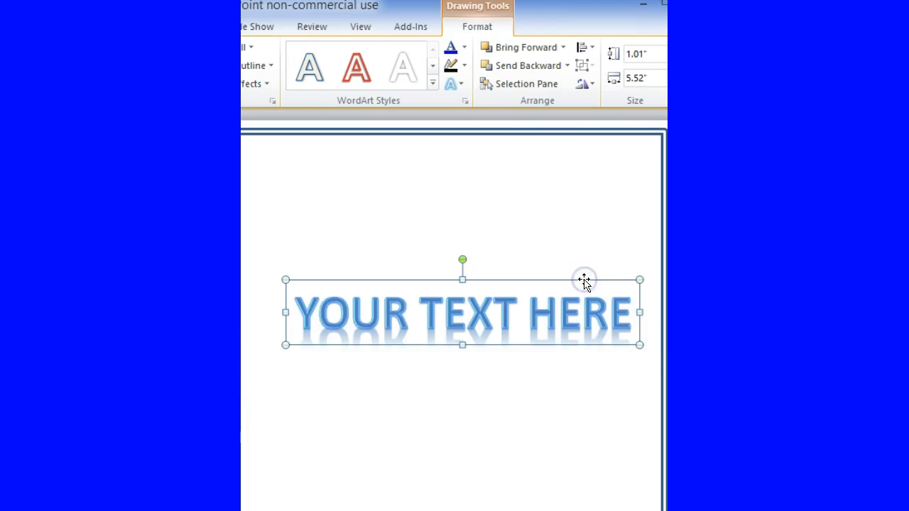
Step: Replace the WordArt object with a new one in the light blue reflected style and move it up and to the right
{"action": "key", "text": "Delete"}
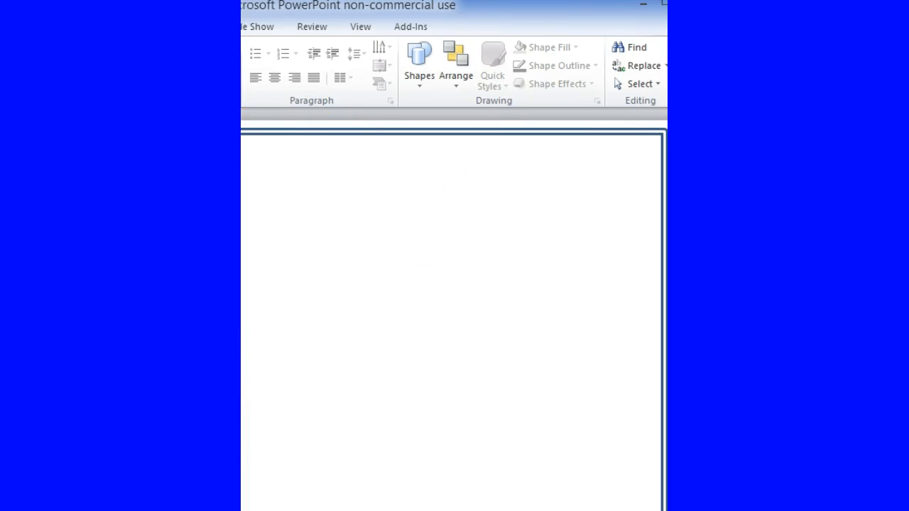
{"action": "left_click", "coordinate": [394, 81]}
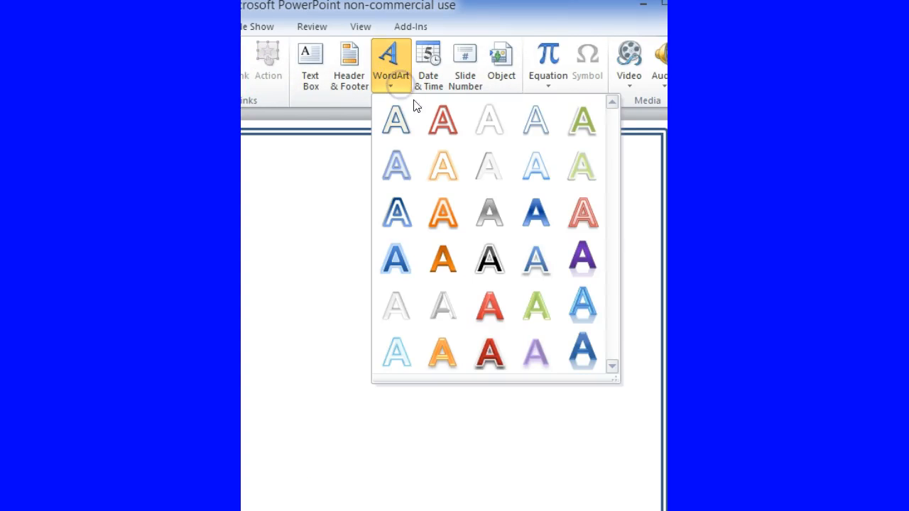
{"action": "left_click", "coordinate": [579, 302]}
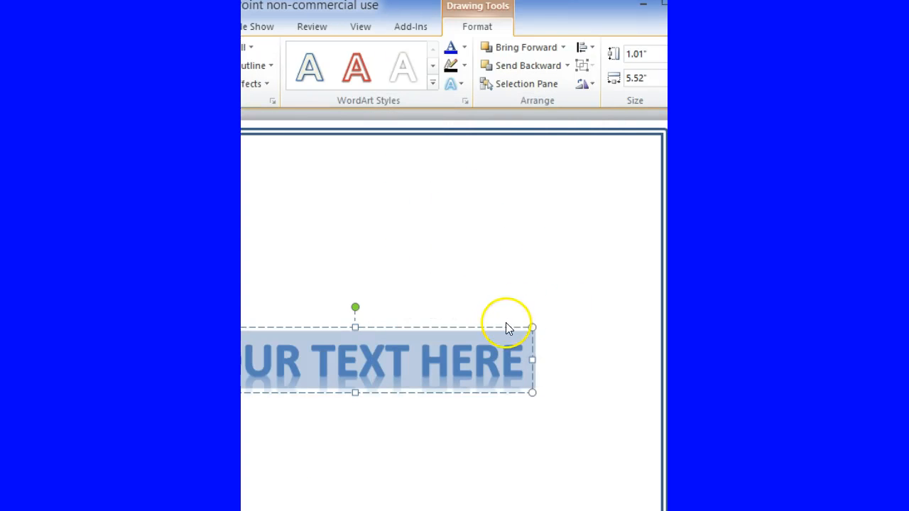
{"action": "left_click_drag", "start_coordinate": [504, 327], "coordinate": [543, 310]}
{"action": "left_click_drag", "start_coordinate": [593, 298], "coordinate": [592, 299]}
Step: Replace the WordArt's placeholder text with "HELLO"
{"action": "left_click", "coordinate": [564, 325]}
{"action": "key", "text": "Delete"}
{"action": "key", "text": "Delete"}
{"action": "key", "text": "BackSpace"}
{"action": "key", "text": "BackSpace"}
{"action": "key", "text": "BackSpace"}
{"action": "key", "text": "BackSpace"}
{"action": "key", "text": "BackSpace"}
{"action": "key", "text": "BackSpace"}
{"action": "key", "text": "BackSpace"}
{"action": "key", "text": "BackSpace"}
{"action": "key", "text": "BackSpace"}
{"action": "key", "text": "BackSpace"}
{"action": "key", "text": "BackSpace"}
{"action": "key", "text": "BackSpace"}
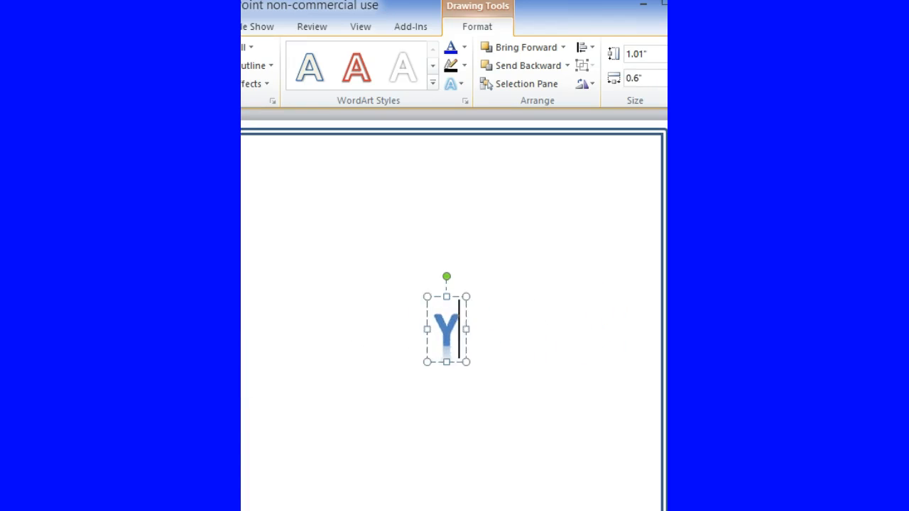
{"action": "type", "text": "HELLO"}
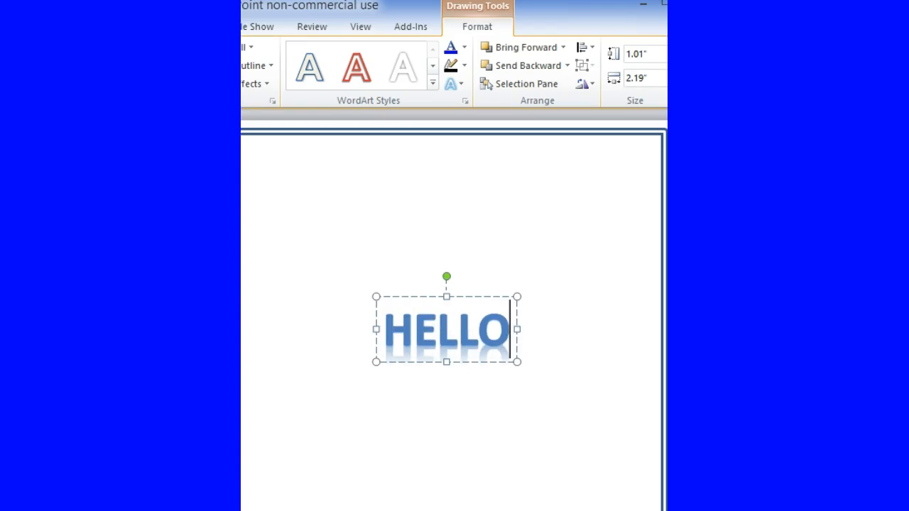
Step: Set the "HELLO" WordArt text to size 96 and move it left toward the middle of the slide
{"action": "left_click", "coordinate": [393, 336]}
{"action": "left_click_drag", "start_coordinate": [392, 335], "coordinate": [510, 332]}
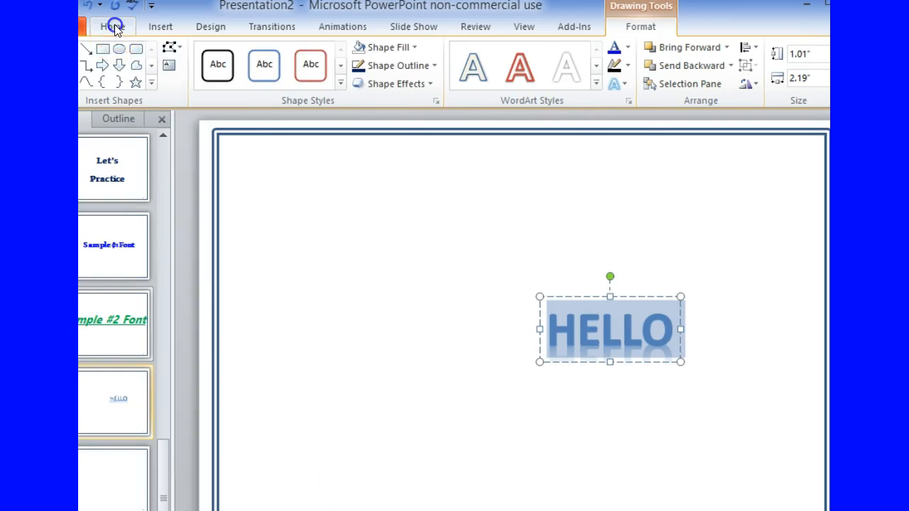
{"action": "left_click", "coordinate": [113, 26]}
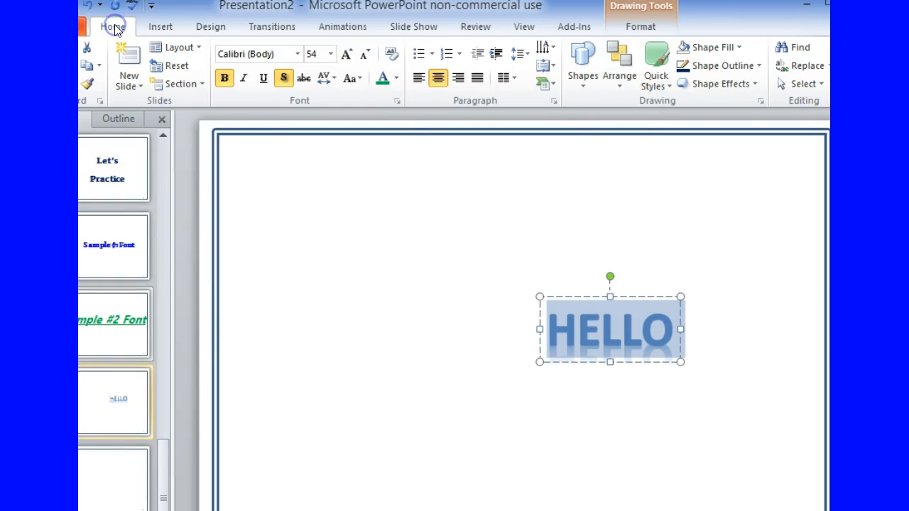
{"action": "left_click", "coordinate": [331, 56]}
{"action": "left_click", "coordinate": [319, 399]}
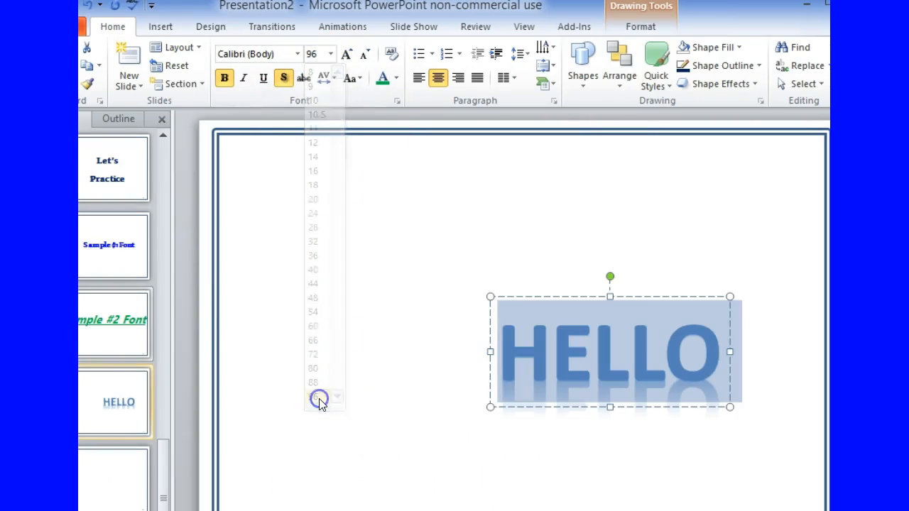
{"action": "mouse_move", "coordinate": [517, 409]}
{"action": "left_mouse_down"}
{"action": "mouse_move", "coordinate": [447, 408]}
{"action": "mouse_move", "coordinate": [442, 398]}
{"action": "left_mouse_up"}
{"action": "left_click", "coordinate": [440, 442]}
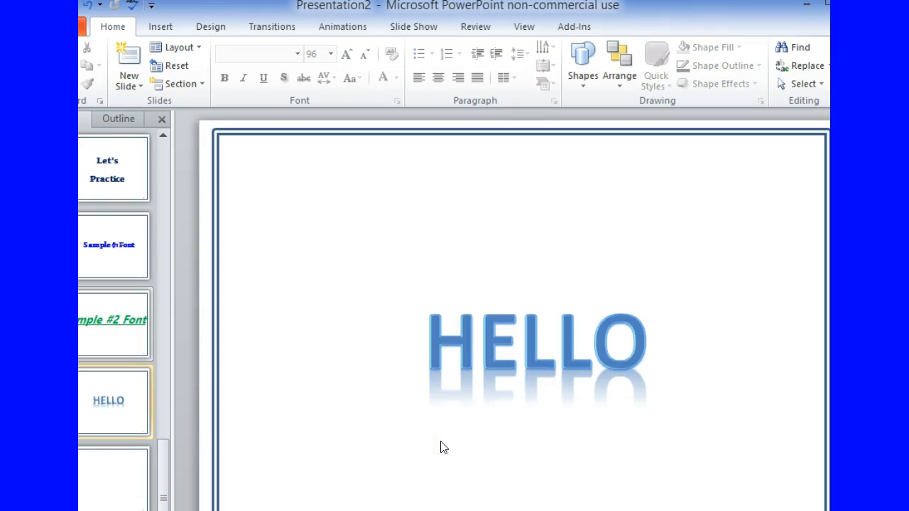